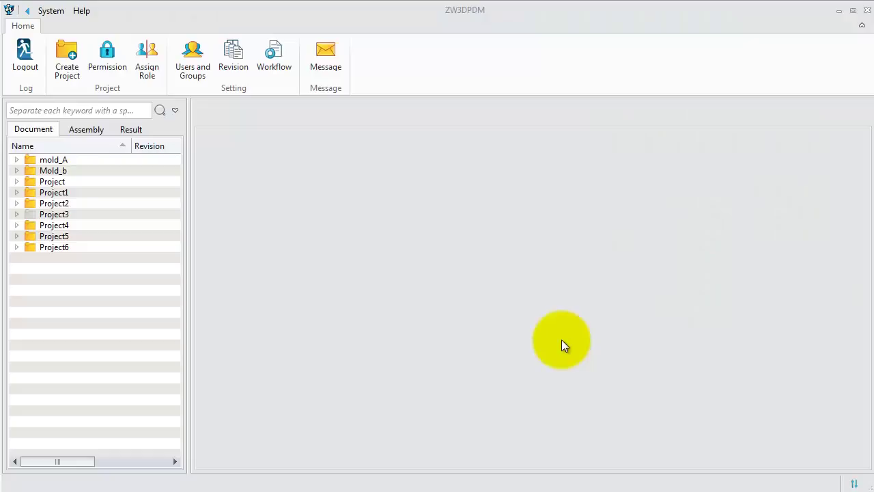
Start a new project and name it 'Simple Design'
click(62, 79)
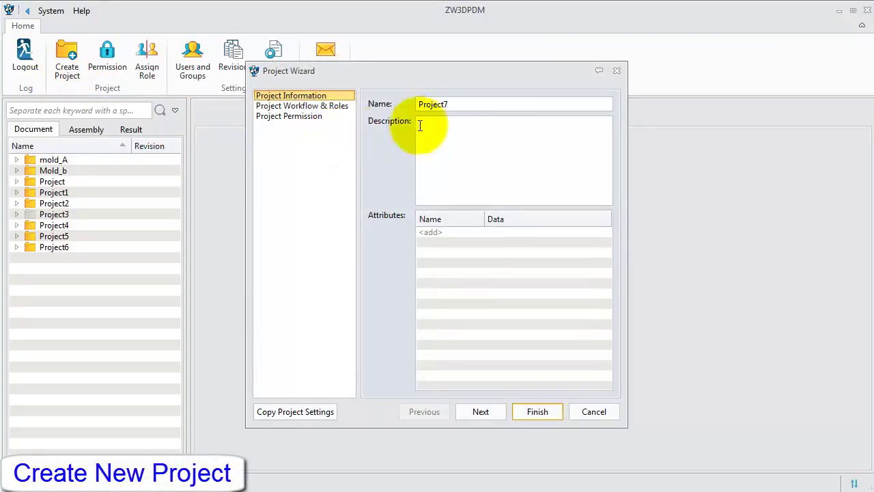
drag(469, 105, 420, 103)
key(BackSpace)
text(S)
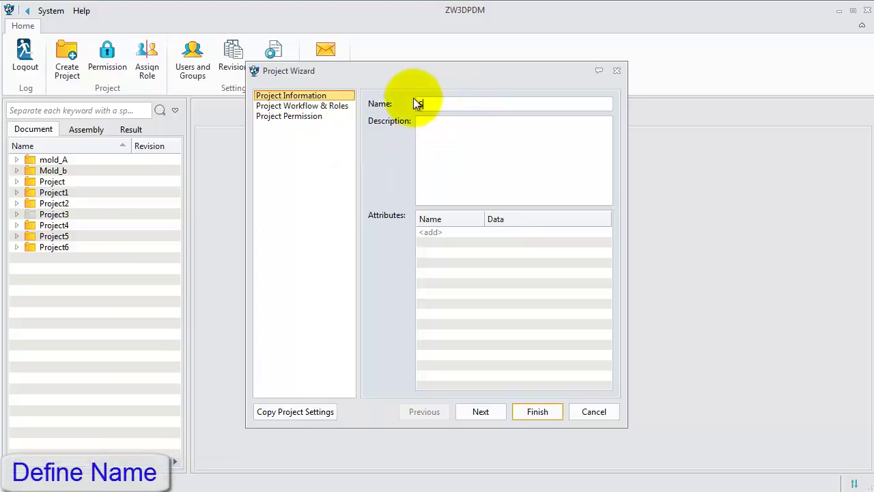
text(imply)
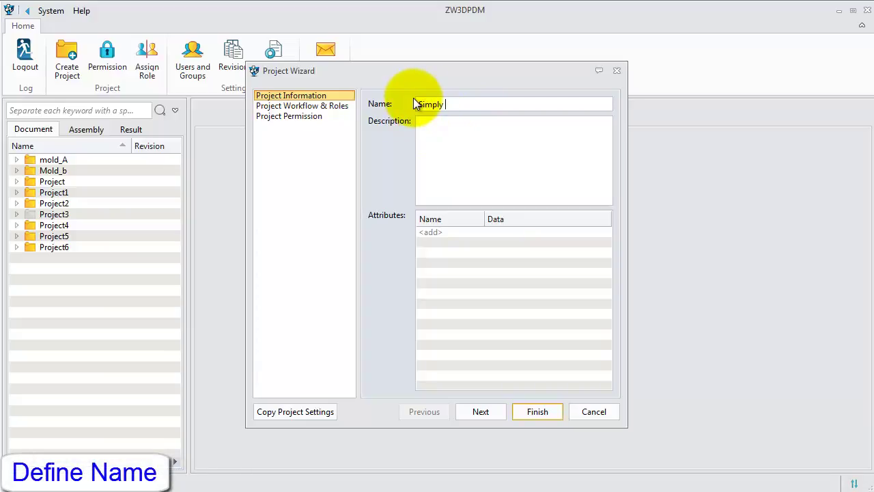
key(BackSpace)
key(BackSpace)
text(e)
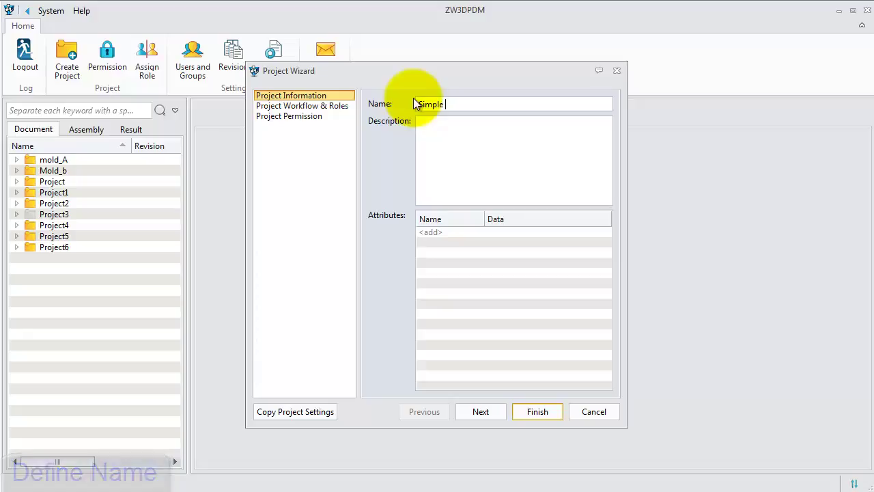
text( Design)
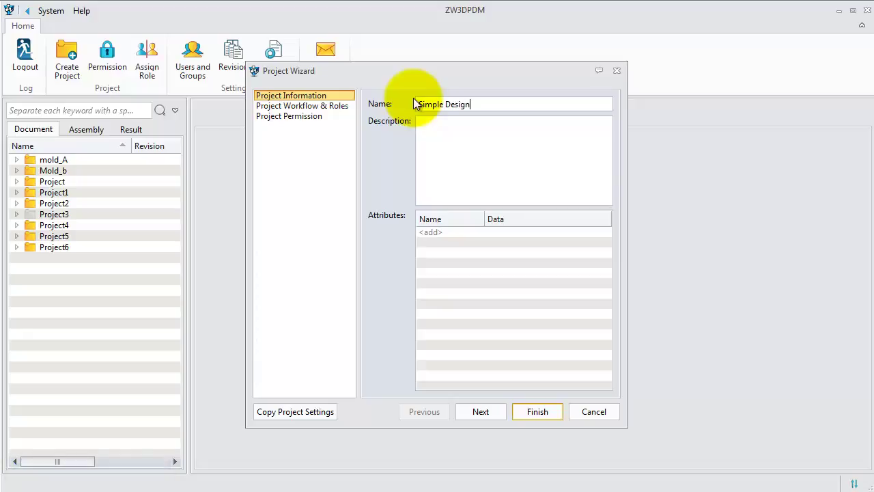
Enter 'Simple design process' as the description and select the empty attribute row
click(443, 123)
text(Si)
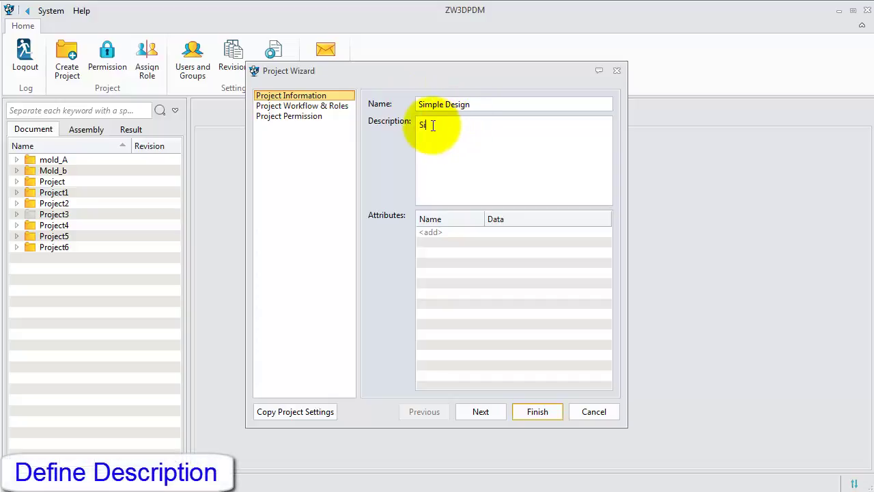
text(mple design process)
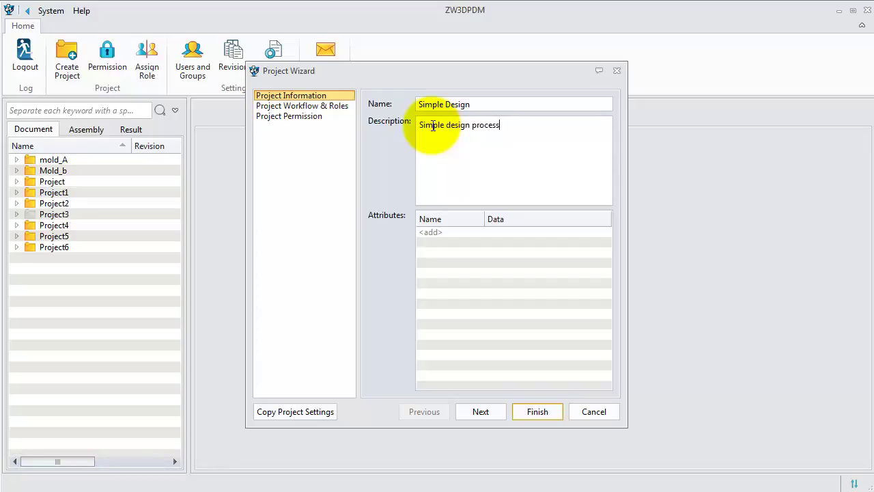
click(432, 233)
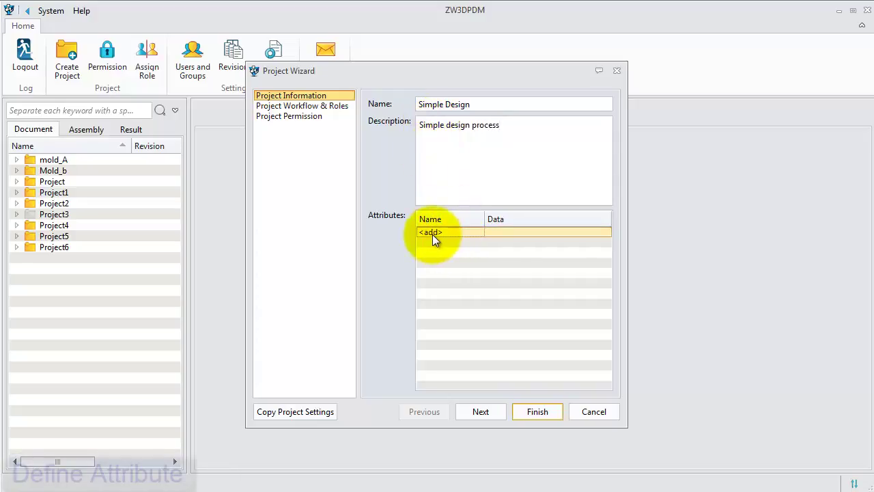
Add a project attribute named 'simple design' with data value PMI
double_click(432, 235)
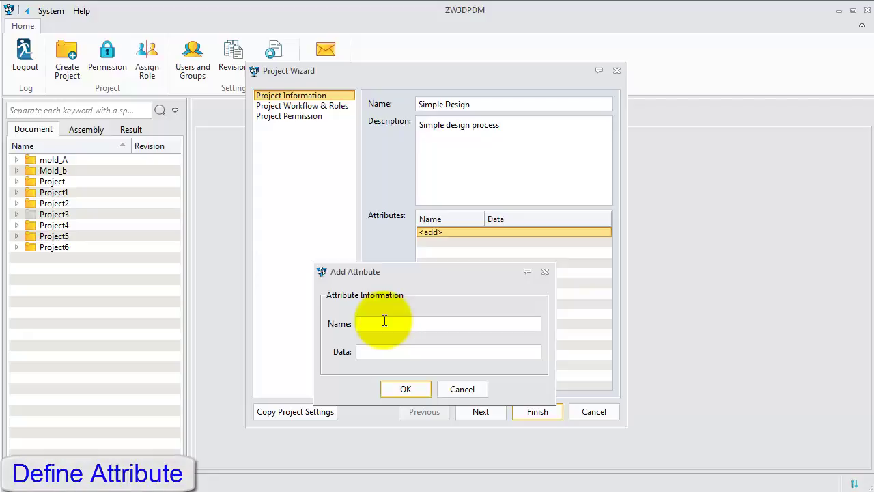
text(simp)
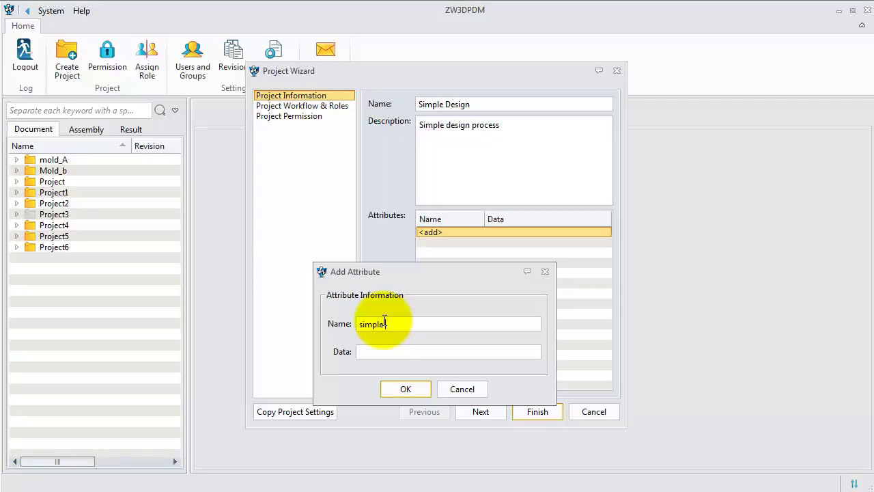
text(le design)
click(376, 352)
text(P)
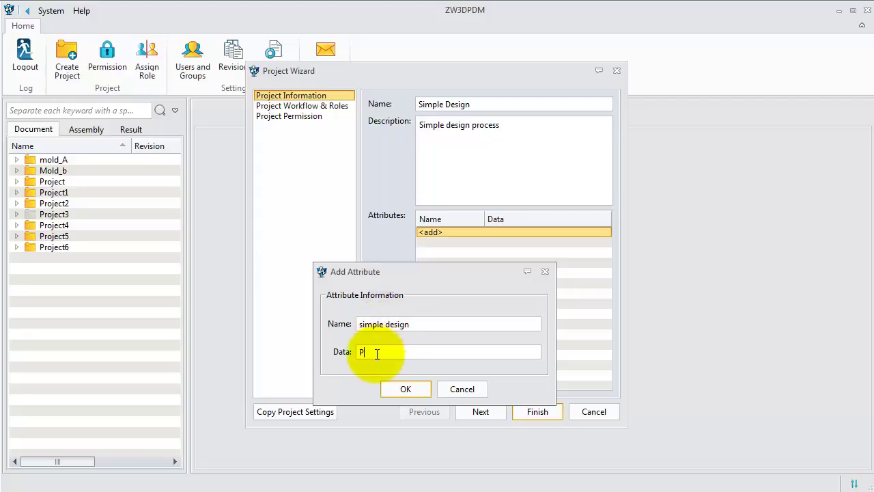
text(MI)
click(408, 388)
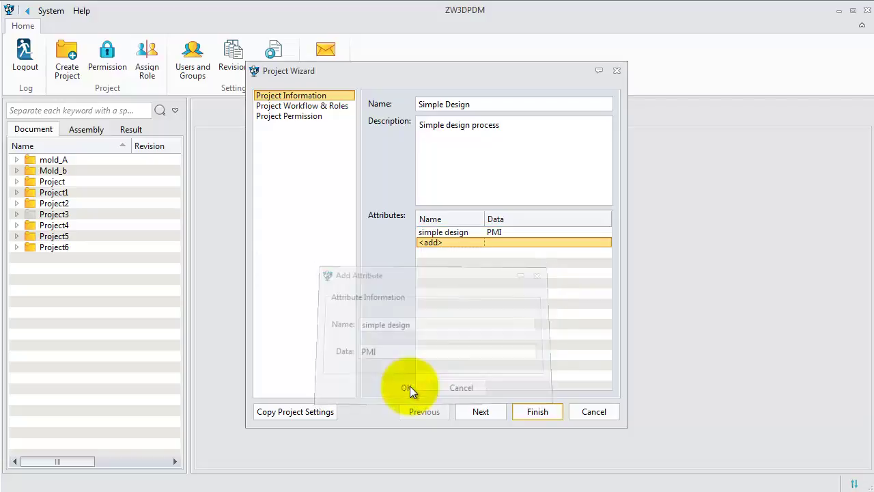
Choose the Simple Design workflow under Workflow & Roles and select the Designer role
click(319, 108)
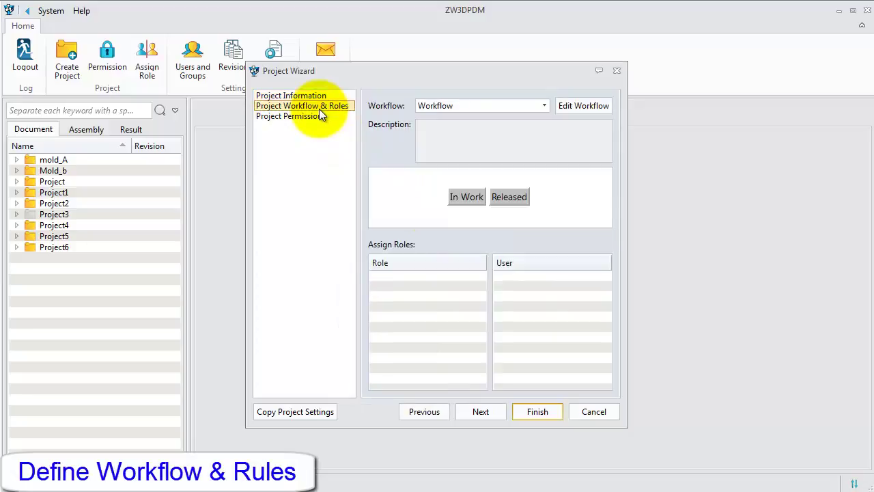
click(544, 105)
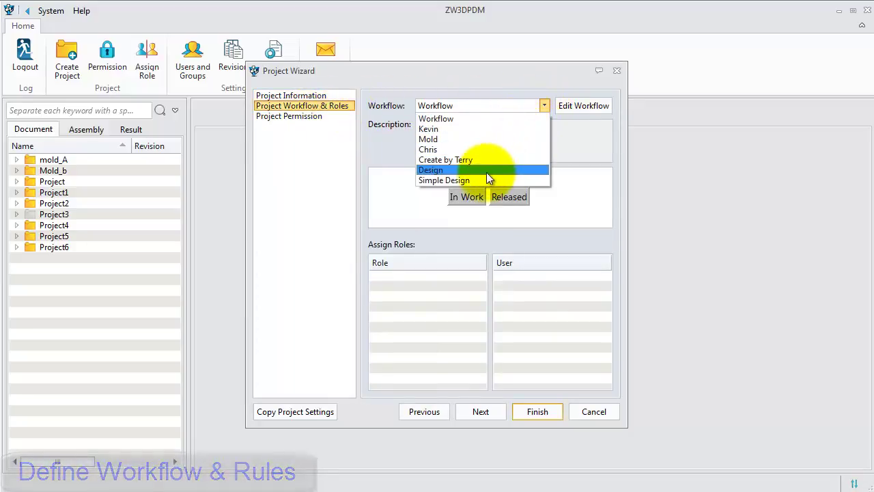
click(470, 179)
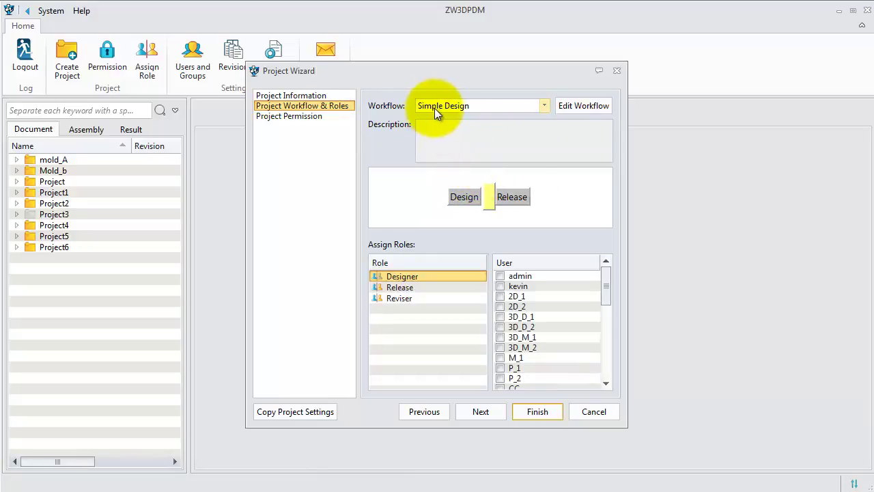
click(463, 196)
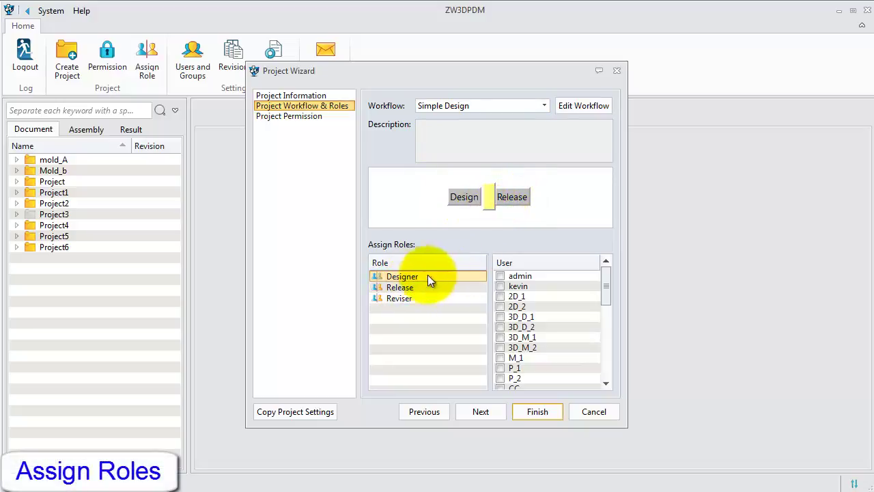
Assign matching users to the Designer, Release and Reviser roles and show Project Permission settings
drag(603, 291, 599, 370)
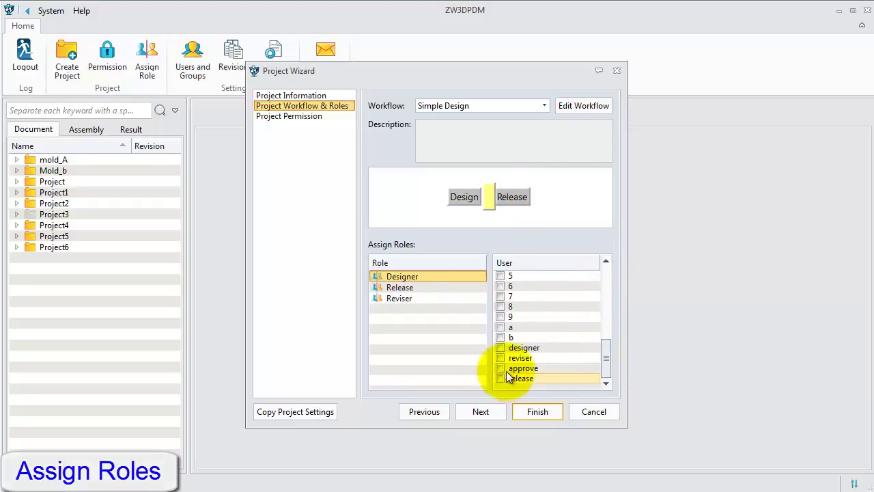
click(501, 348)
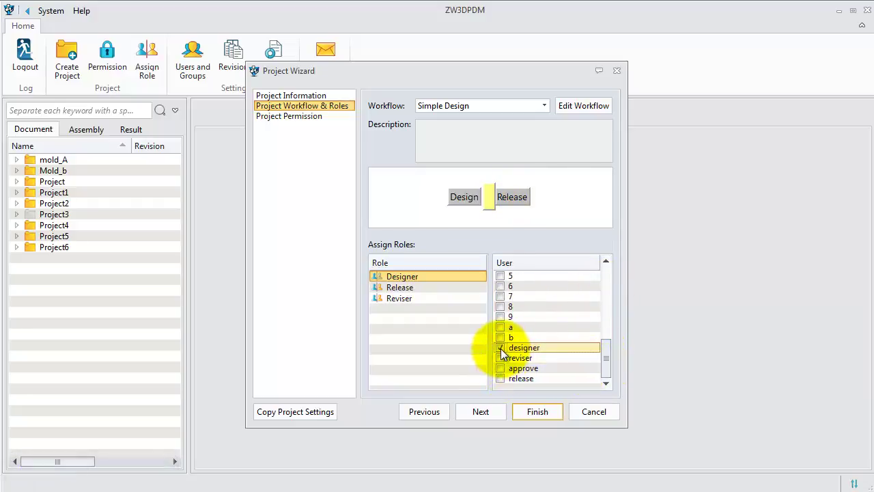
click(400, 286)
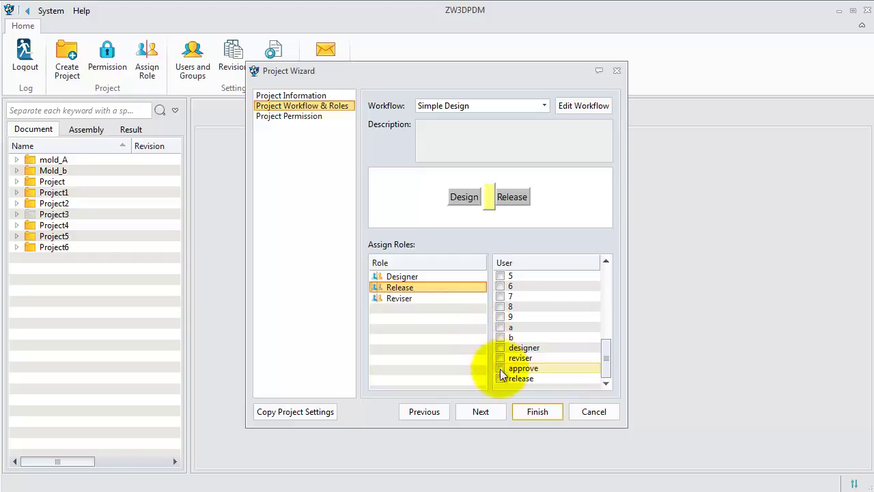
click(501, 378)
click(400, 298)
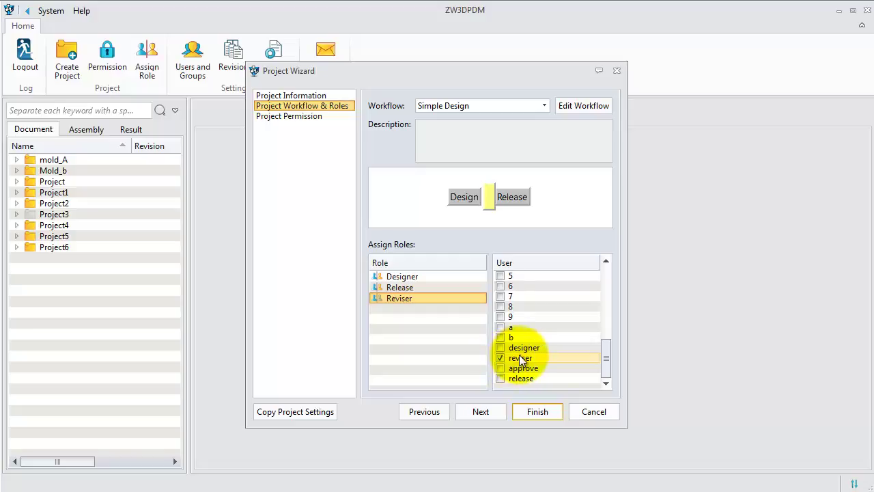
click(324, 118)
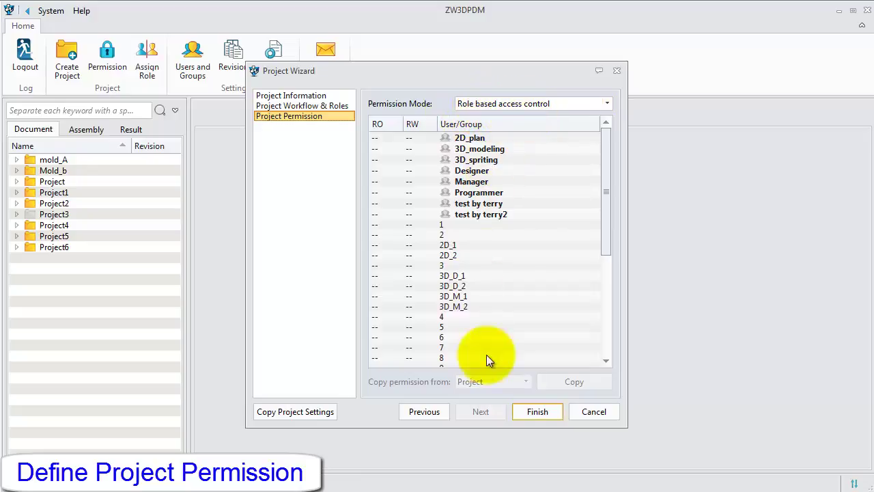
Finish the wizard and select the new Simple Design project in the Document tree
click(532, 409)
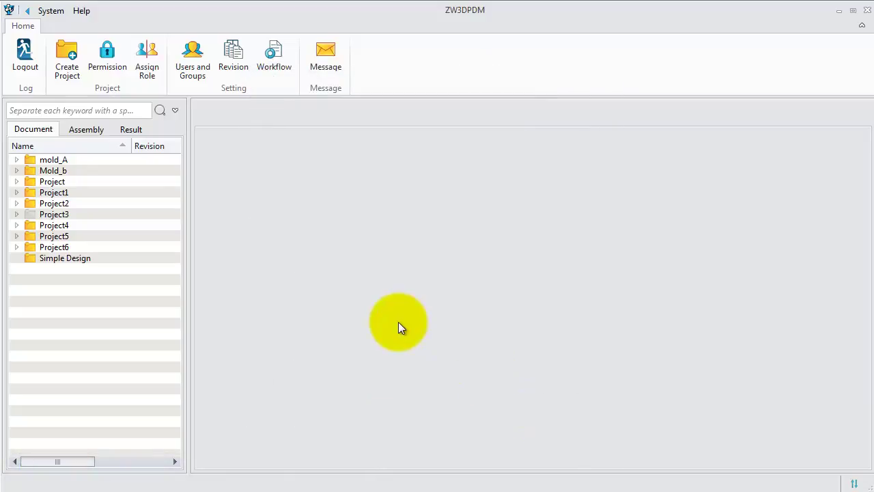
click(40, 258)
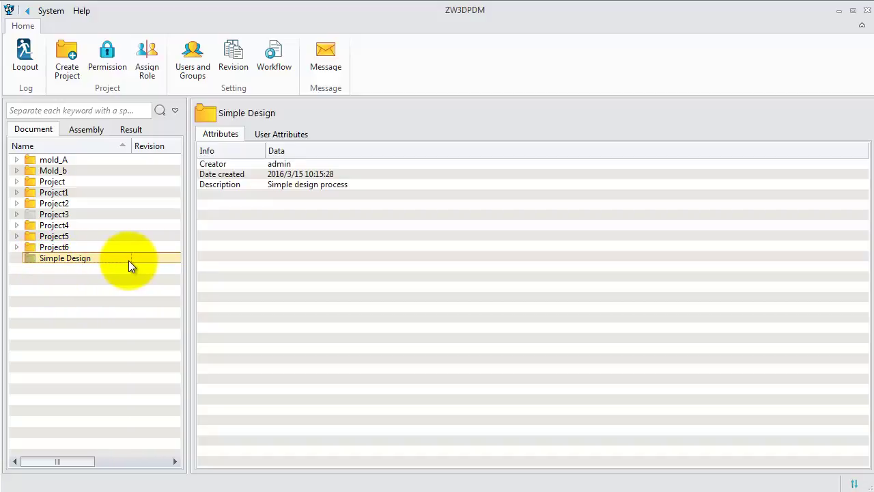
Log out of admin and sign in as user 'designer' with its password
click(24, 56)
drag(433, 198, 386, 198)
text(de)
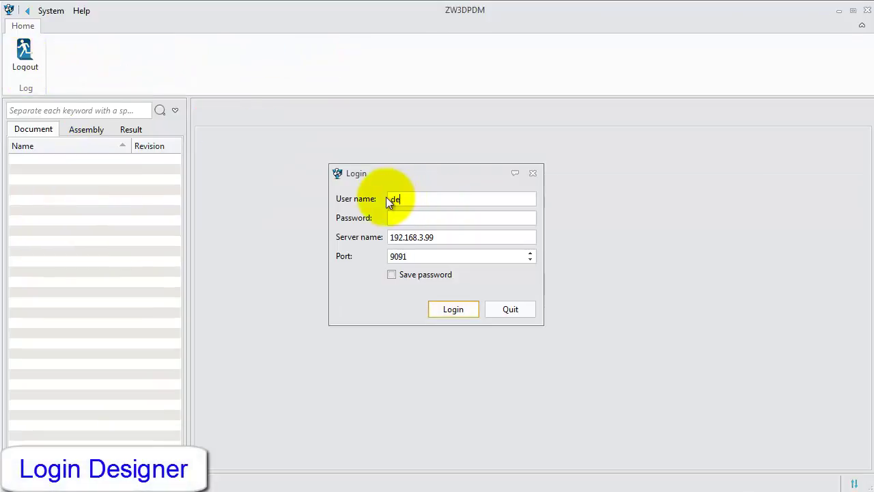
text(signer)
key(Tab)
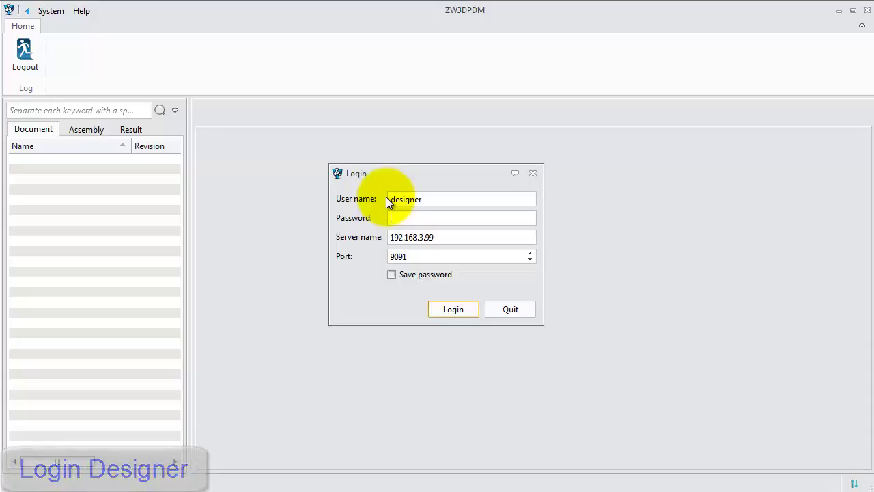
text(1234)
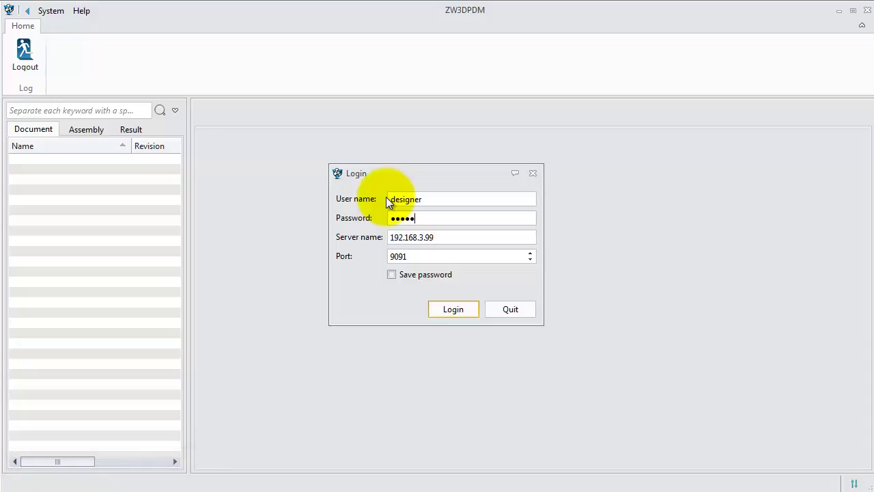
key(Return)
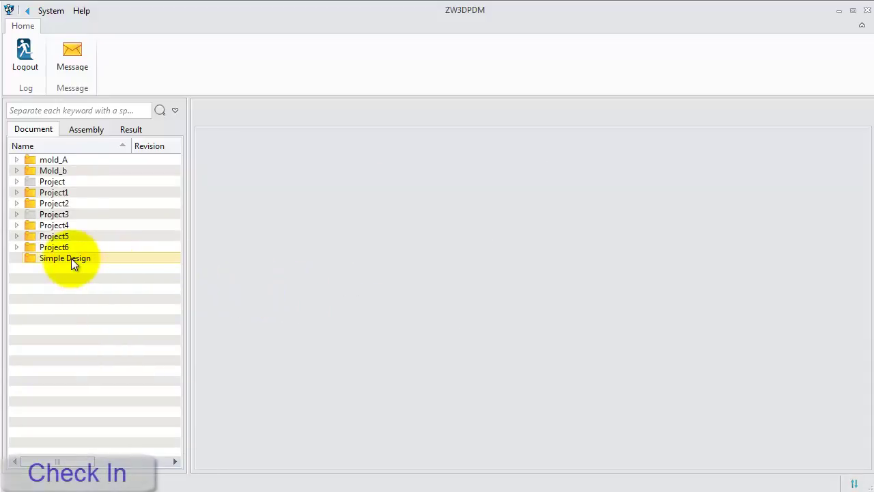
Check excerise-base-PMI.Z3 into the Simple Design folder at revision A-01-111
right_click(71, 258)
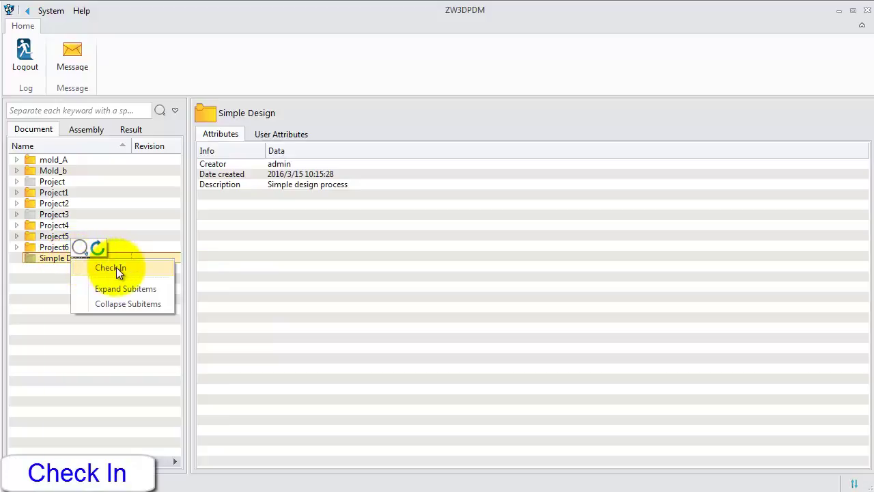
click(116, 267)
click(228, 162)
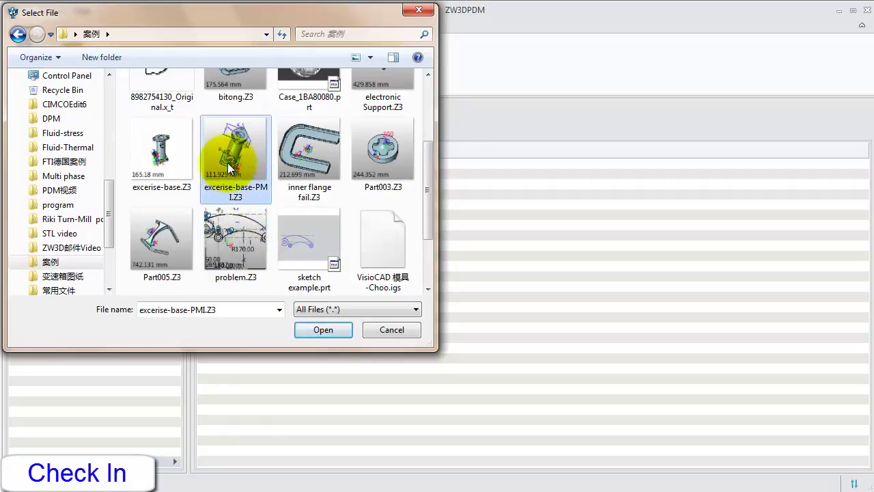
click(318, 327)
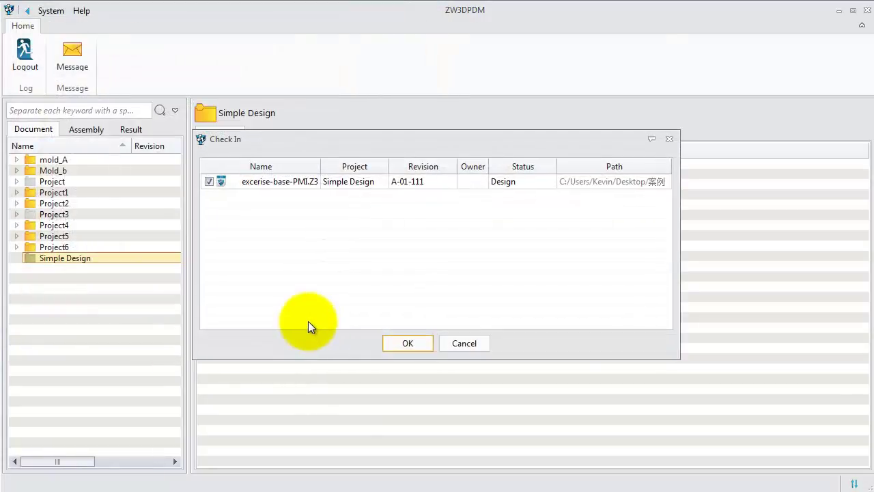
click(406, 344)
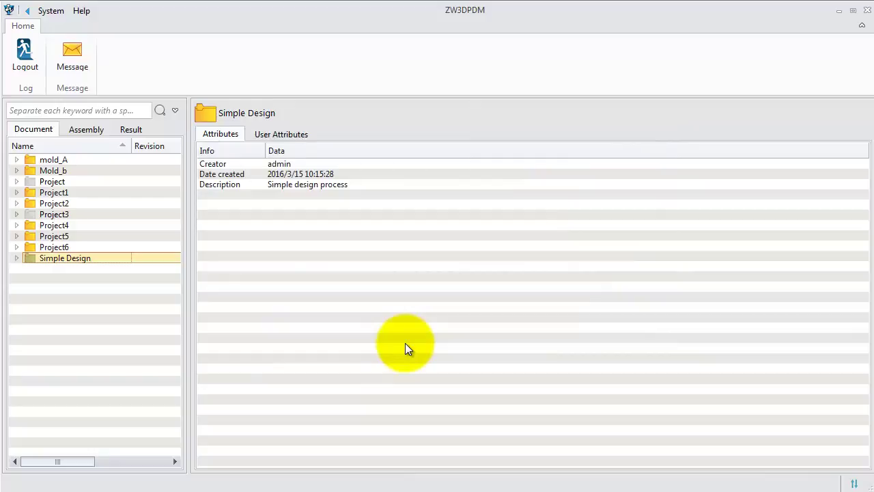
Expand Simple Design and the file, widen the tree, and view the file's history
click(17, 257)
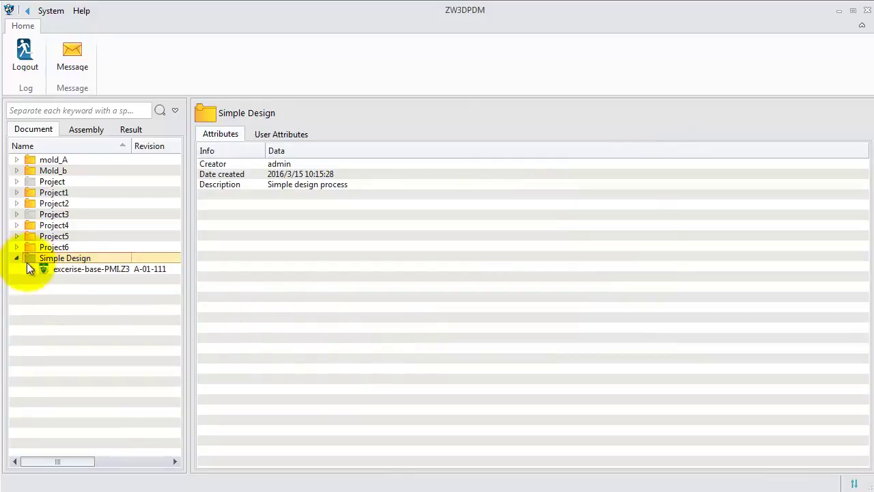
click(27, 270)
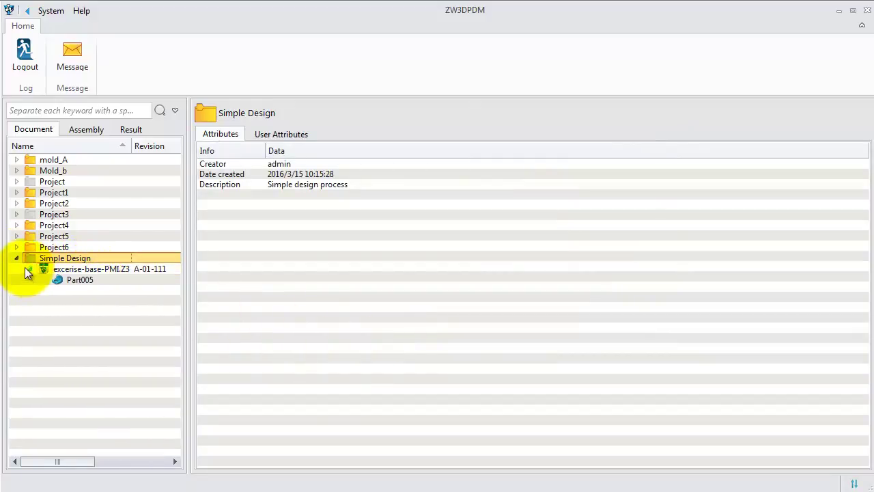
click(71, 278)
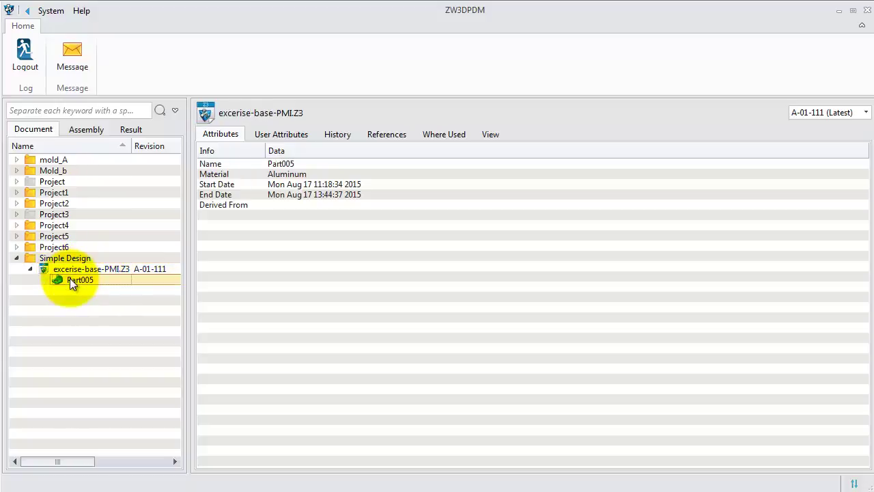
drag(188, 272, 375, 274)
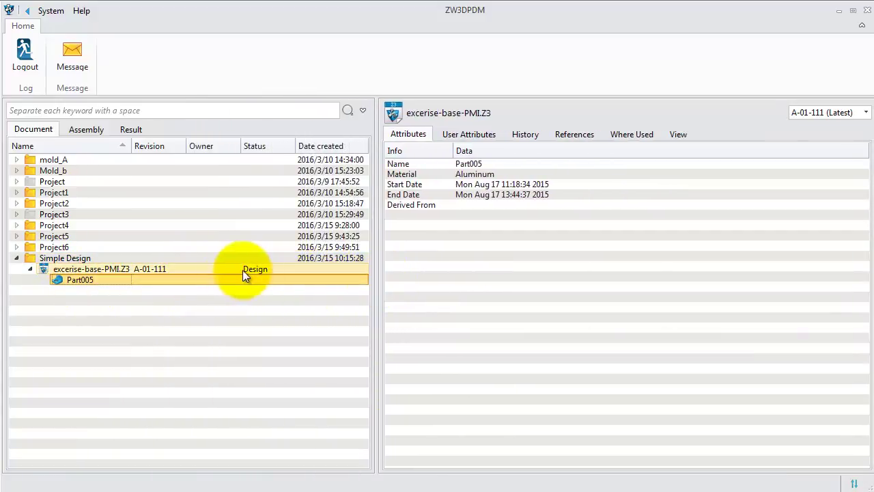
click(114, 271)
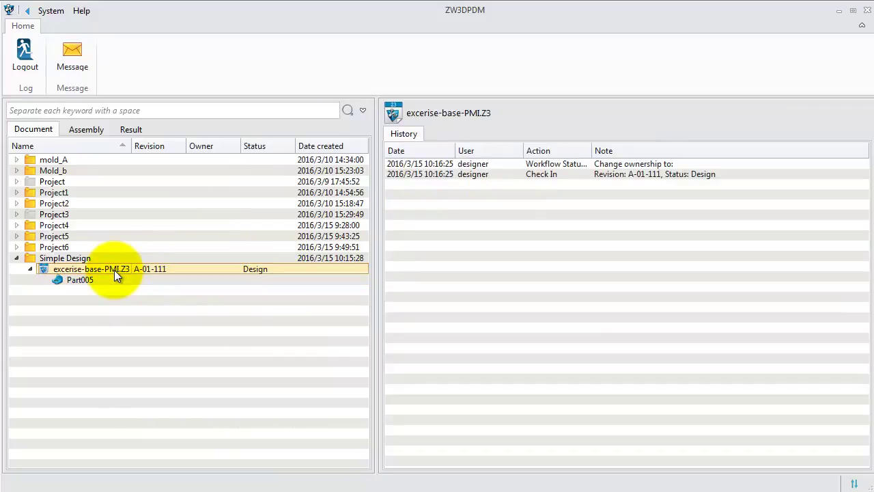
Take ownership of excerise-base-PMI.Z3 as the designer
right_click(114, 269)
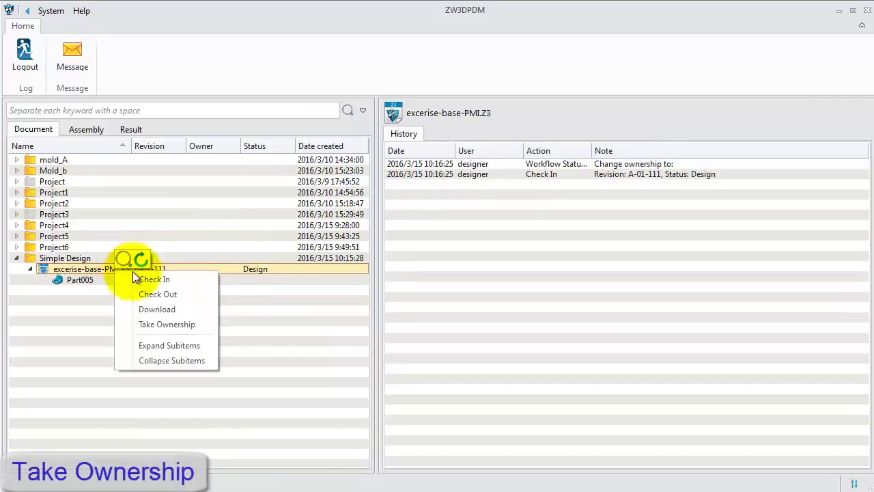
click(177, 324)
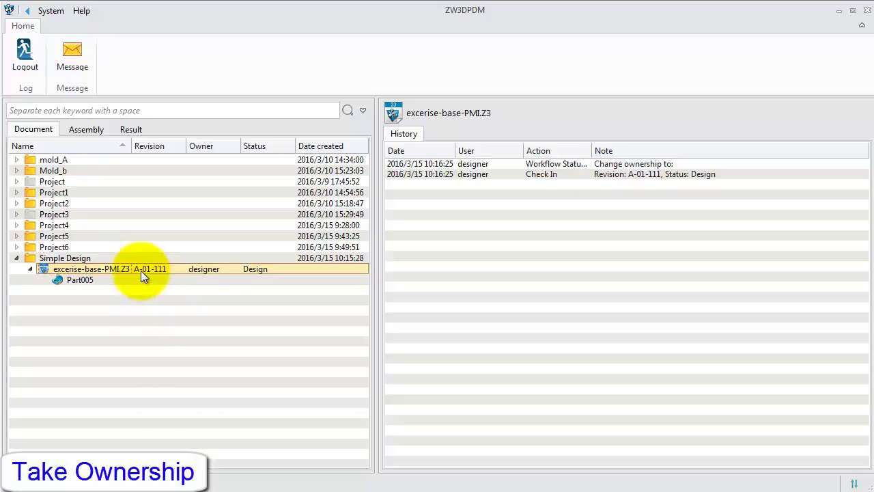
right_click(138, 269)
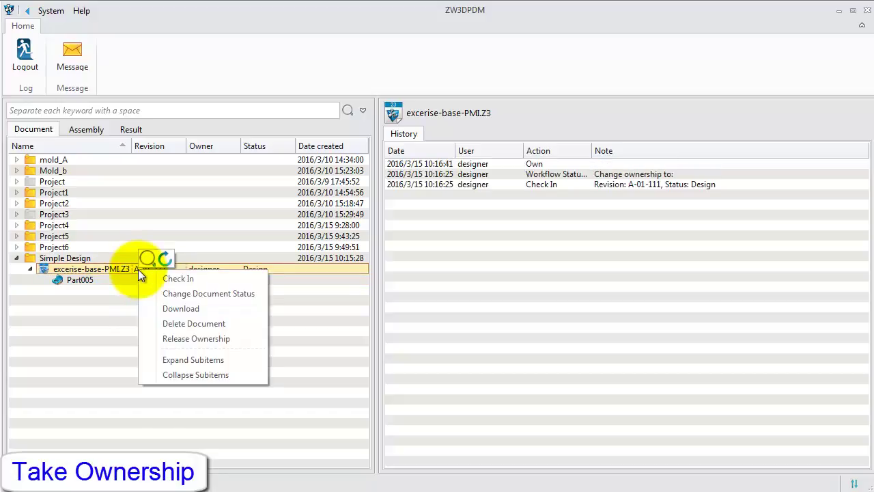
Submit a status change for excerise-base-PMI.Z3 from Design to Release
click(192, 294)
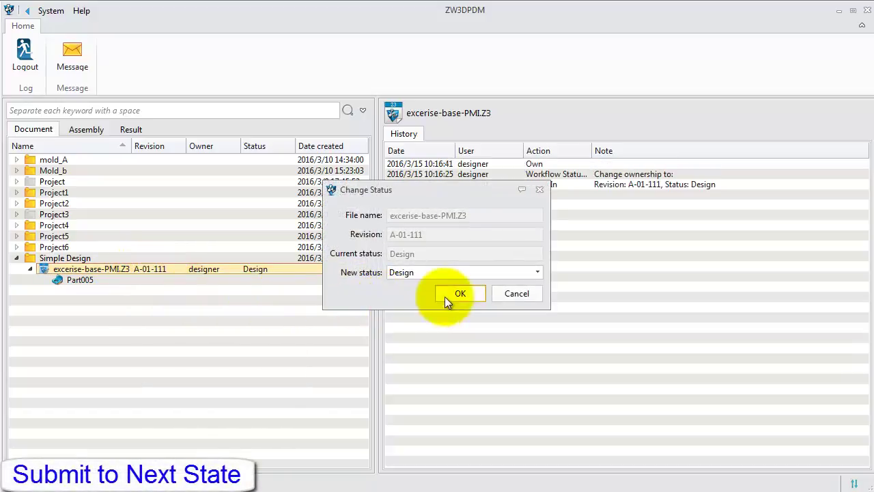
click(523, 275)
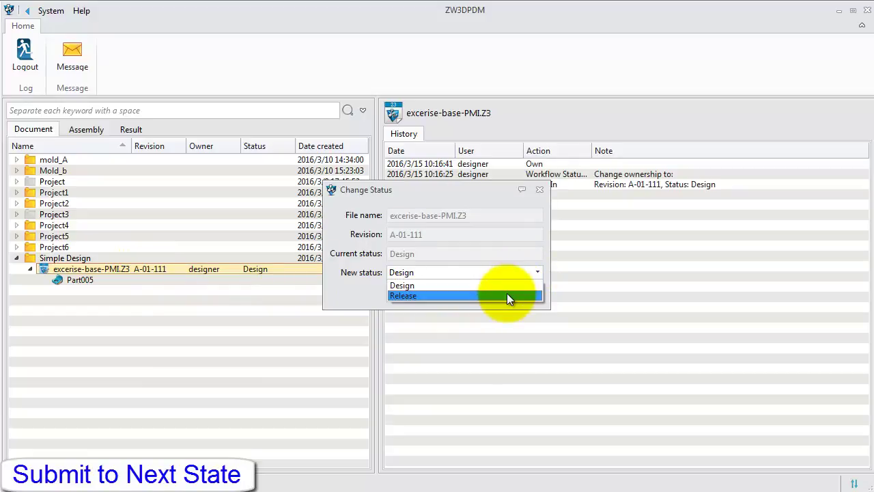
click(507, 296)
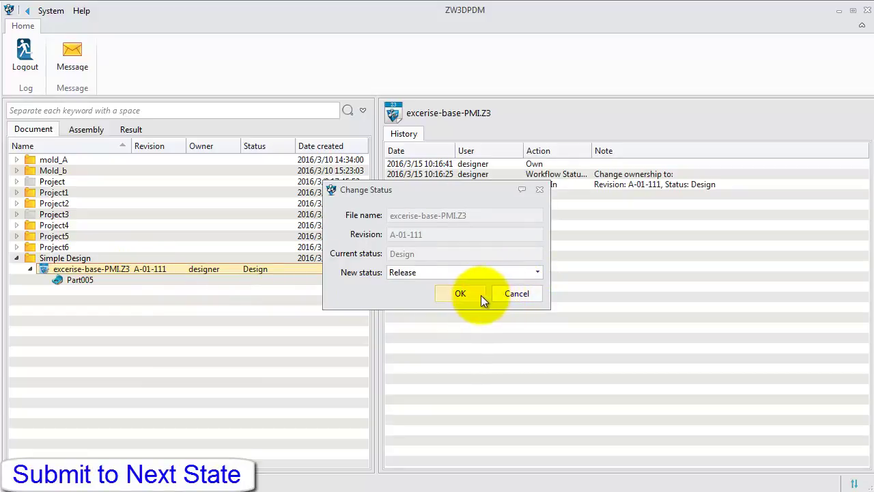
click(475, 297)
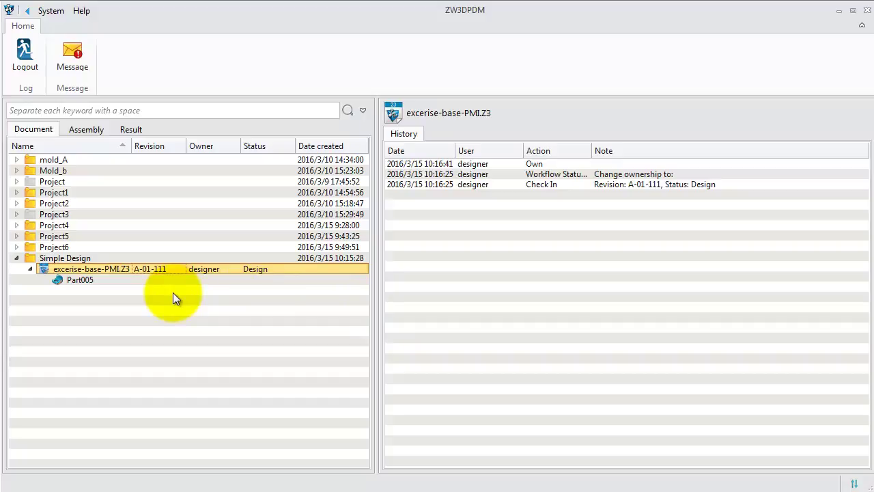
click(75, 70)
click(311, 70)
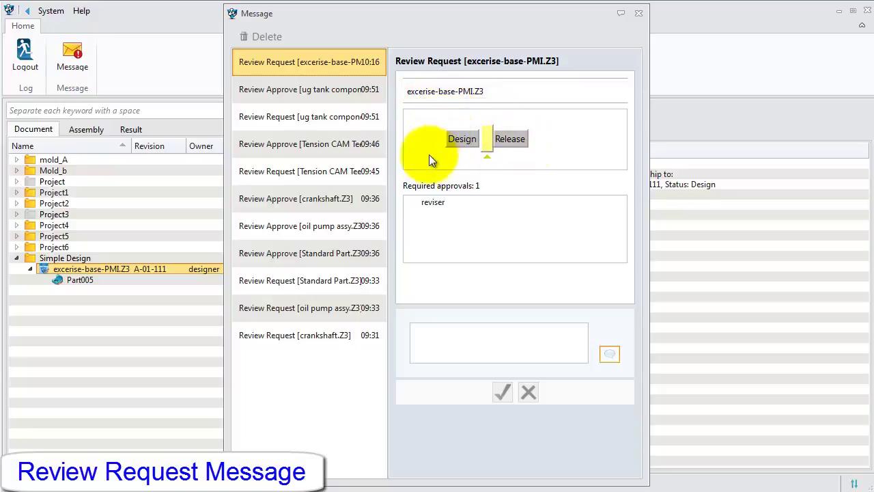
click(421, 92)
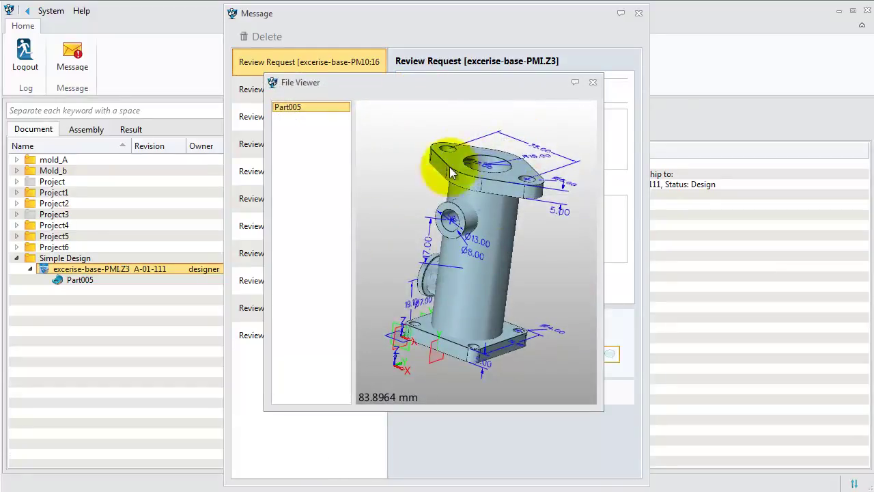
click(591, 85)
click(639, 15)
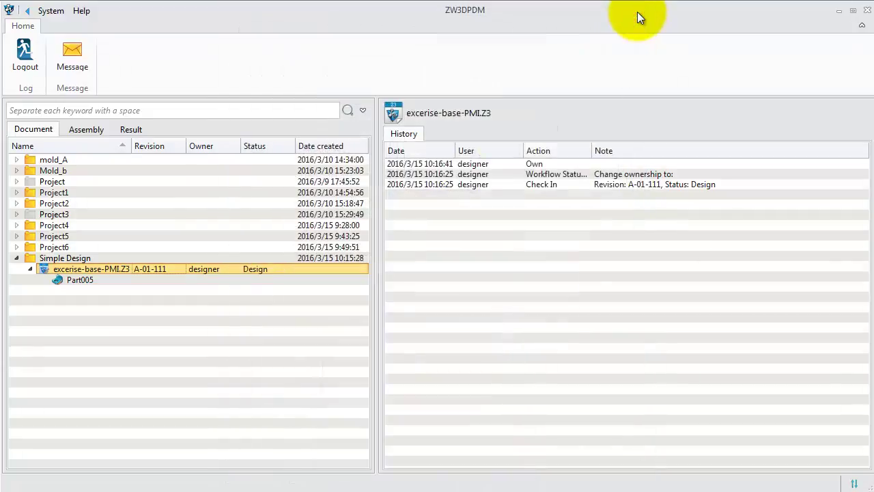
Log out and sign in as user 'reviser' with its password, then view the messages
click(20, 74)
double_click(412, 199)
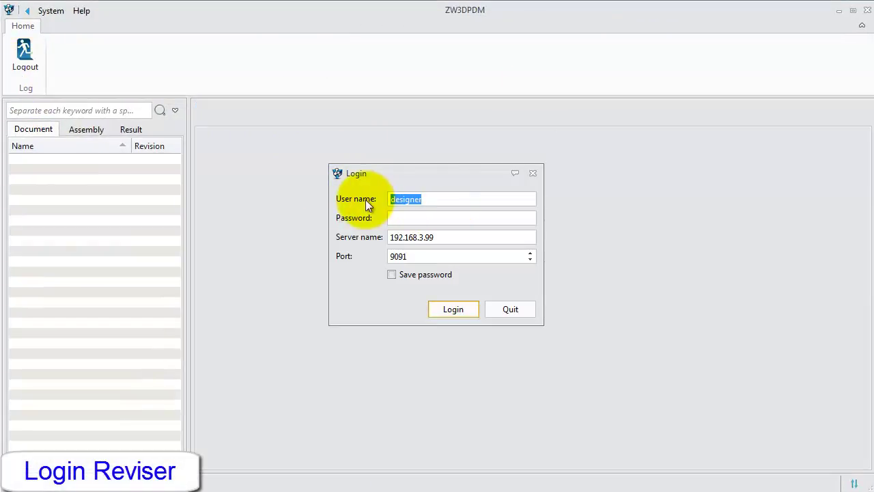
text(reviser)
key(Tab)
text(123456)
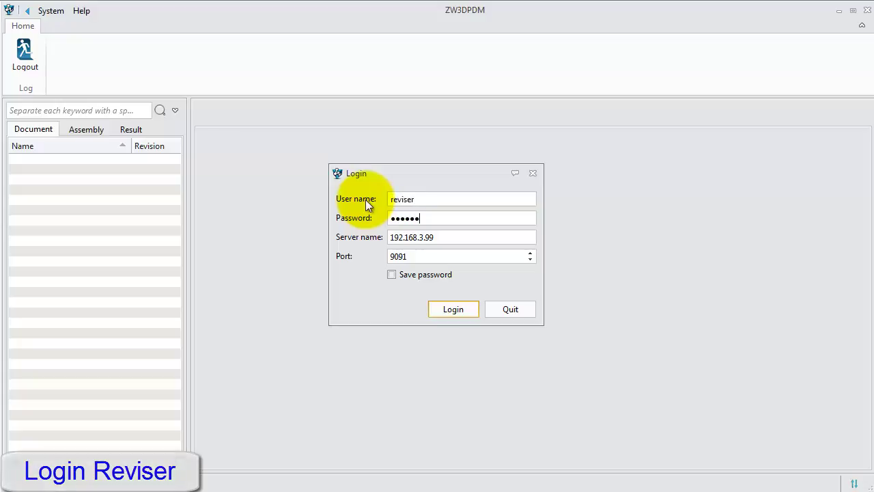
key(Return)
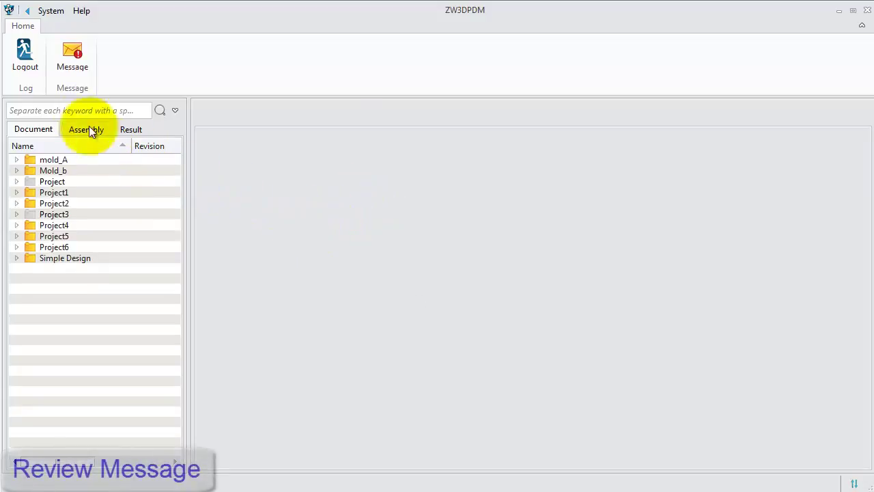
click(69, 68)
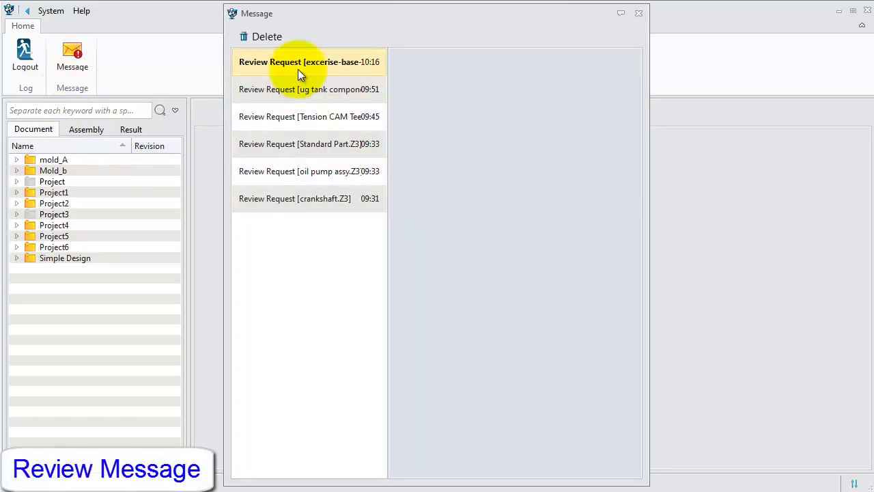
Open the excerise-base-PMI.Z3 review request and inspect its Part005 3D model
click(298, 69)
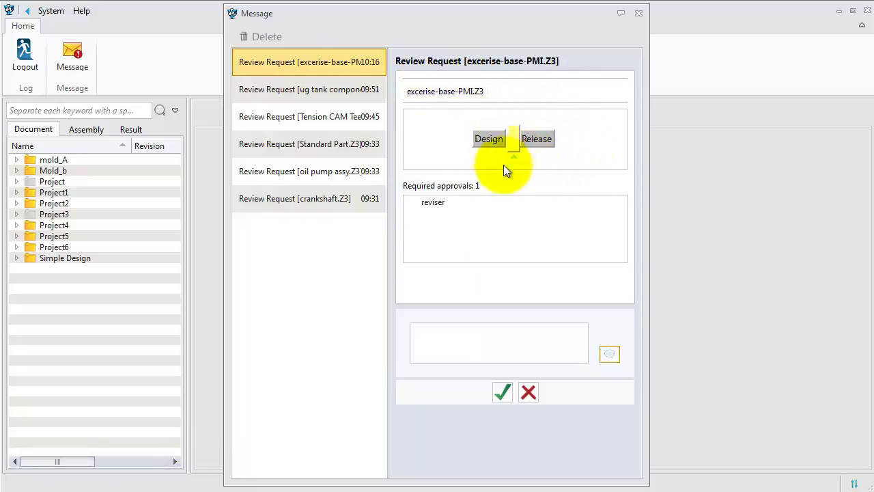
double_click(439, 97)
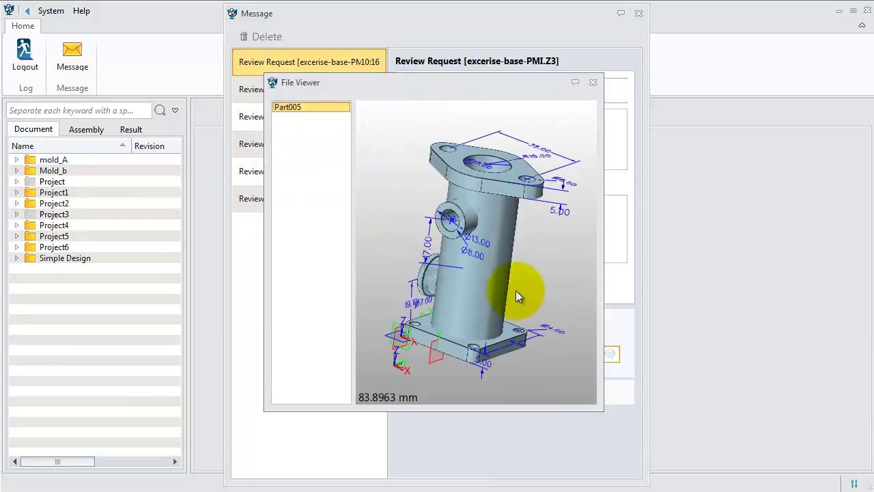
drag(503, 284, 468, 262)
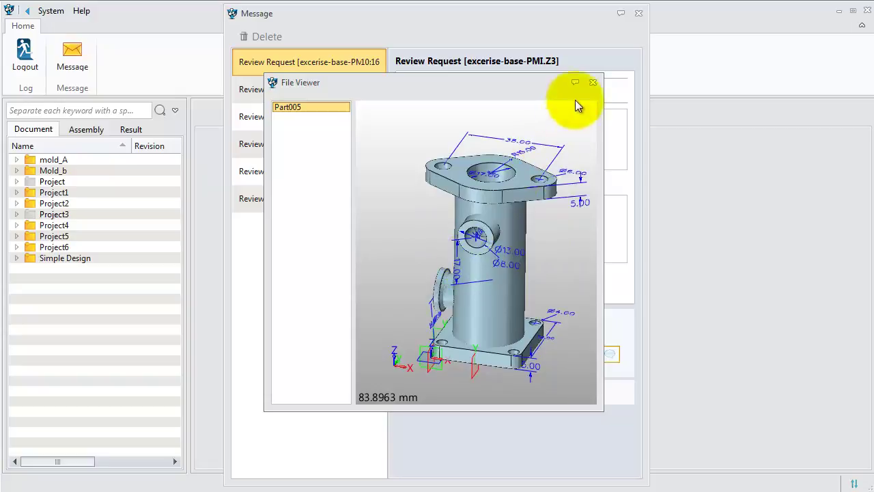
click(591, 83)
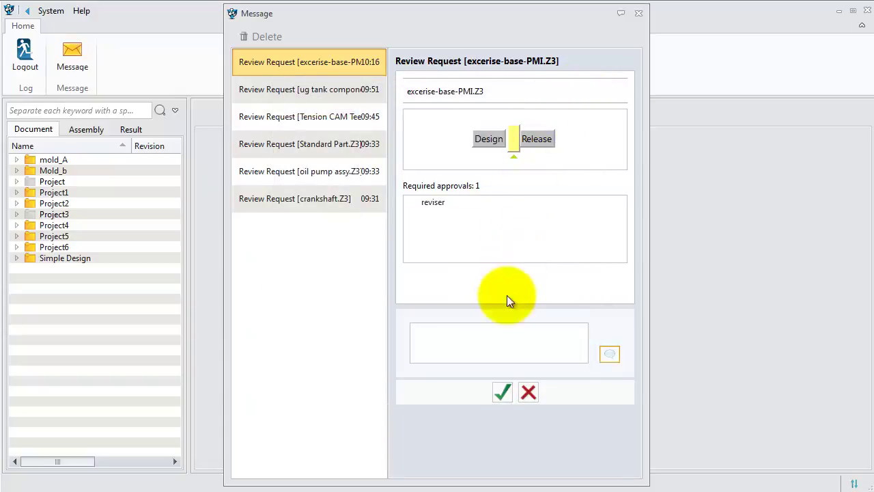
Post the comment 'OK' on the request and accept the review
click(471, 334)
text(OK)
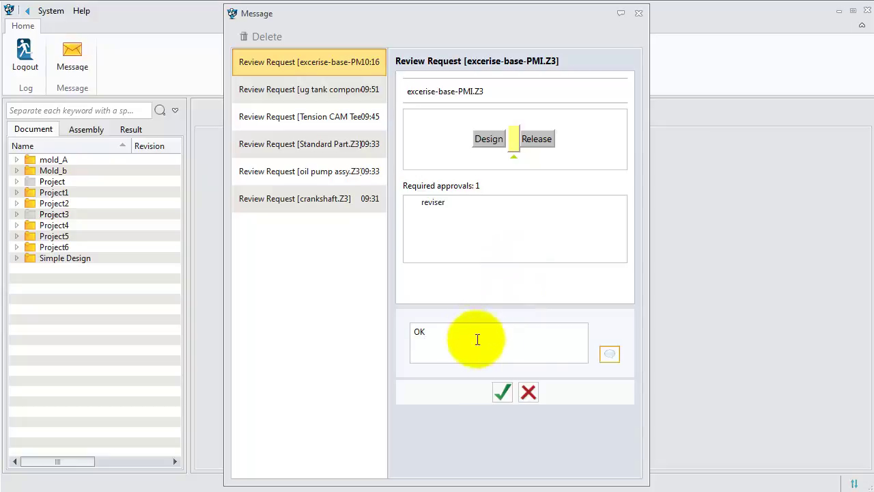
click(604, 357)
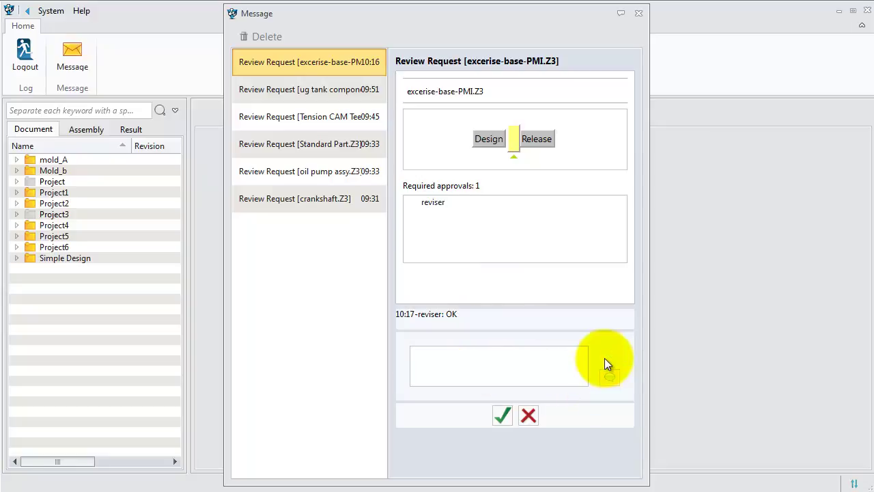
click(502, 414)
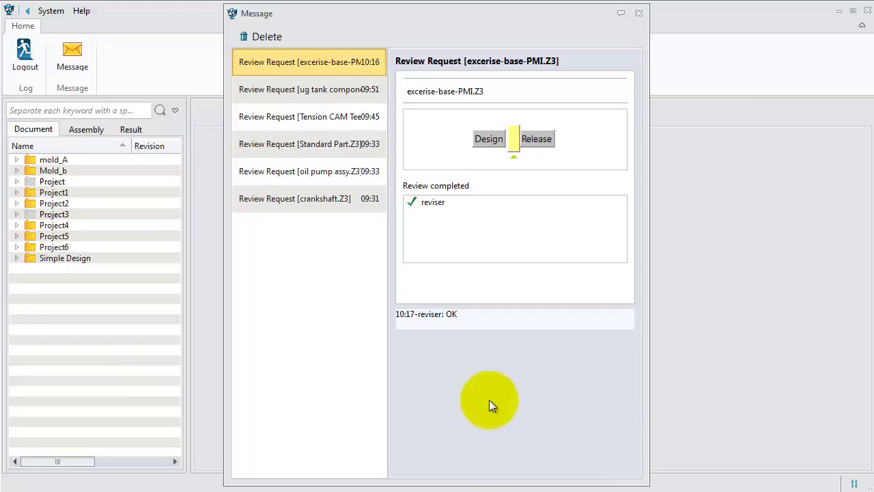
Log out the reviser, sign in with the designer's credentials, and open the designer's messages
click(639, 14)
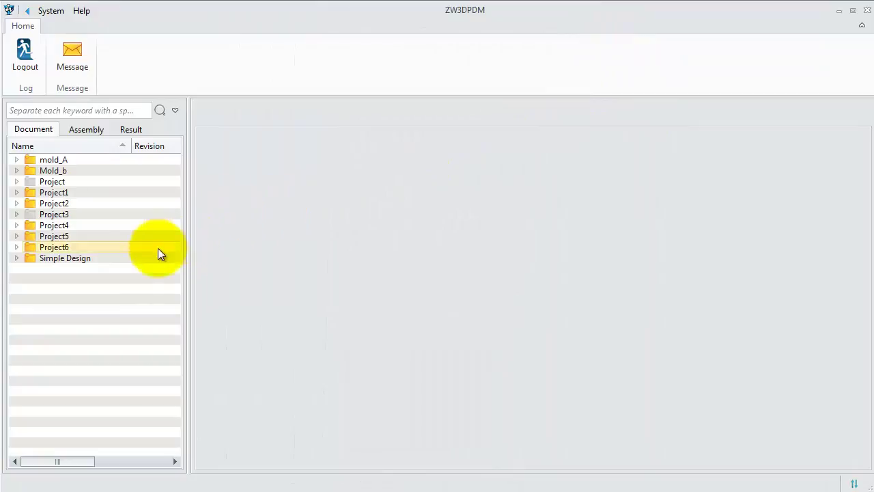
click(24, 69)
drag(435, 200, 372, 200)
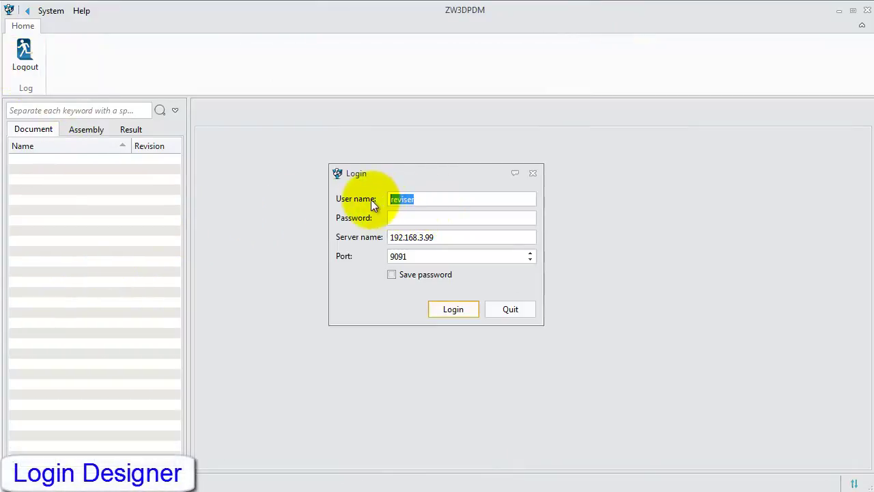
text(designer123456)
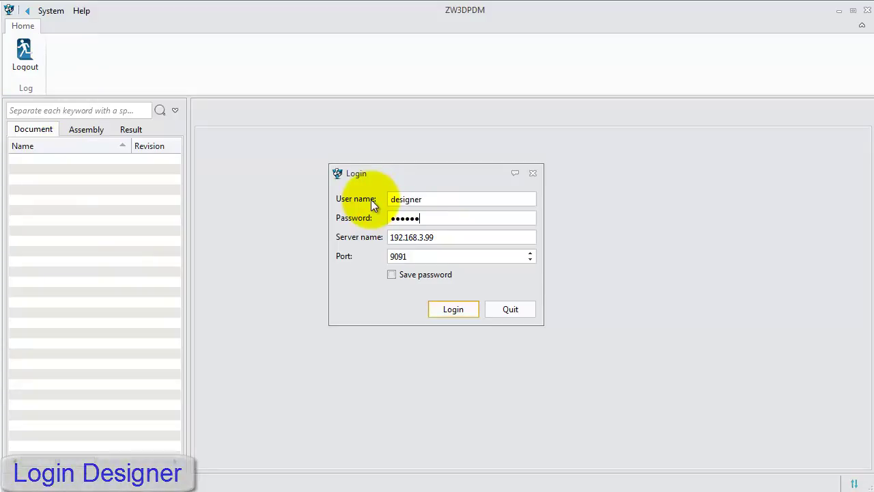
key(Return)
click(89, 68)
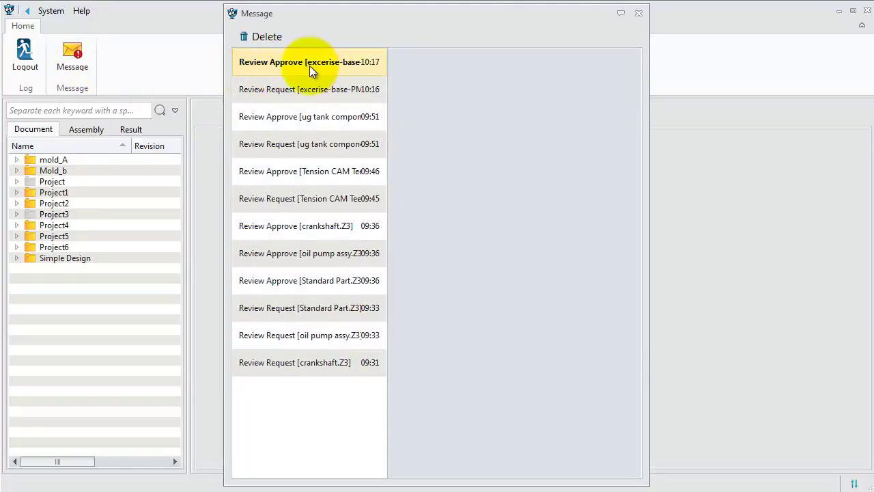
Read the Review Approve message for excerise-base-PMI.Z3, then expand the Simple Design folder
click(309, 65)
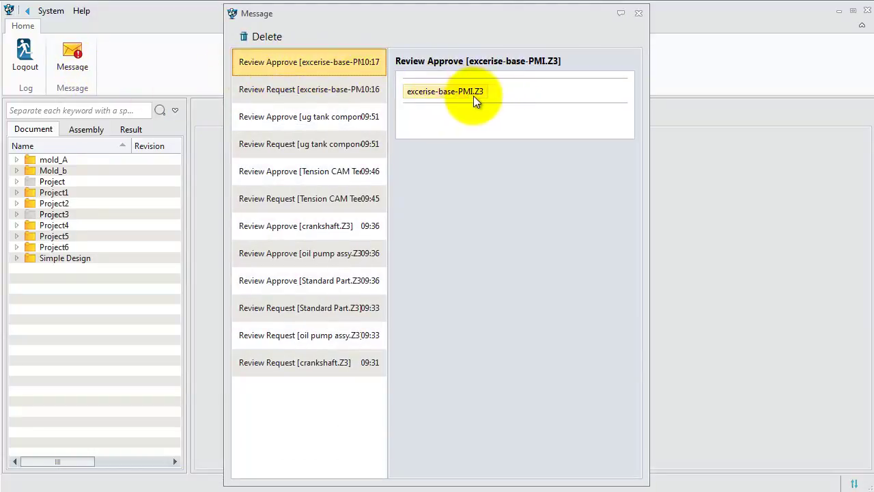
click(638, 15)
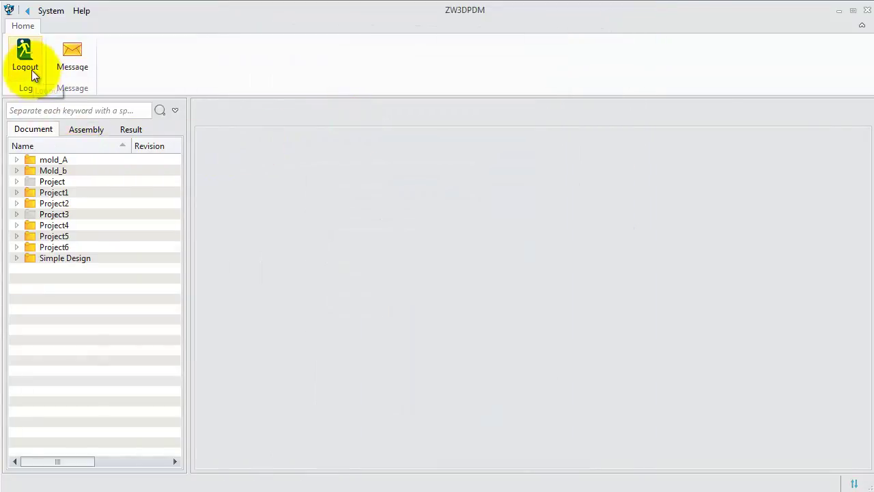
click(18, 256)
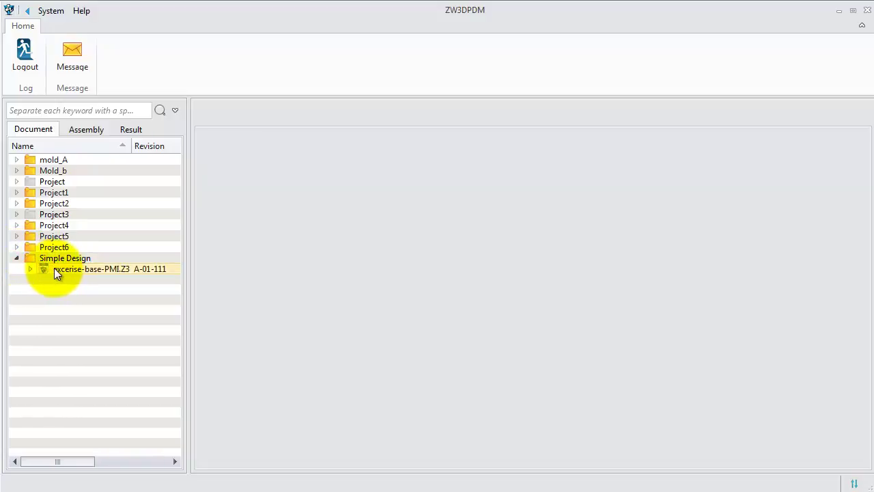
Log out the designer and sign in with the release user's credentials
click(20, 69)
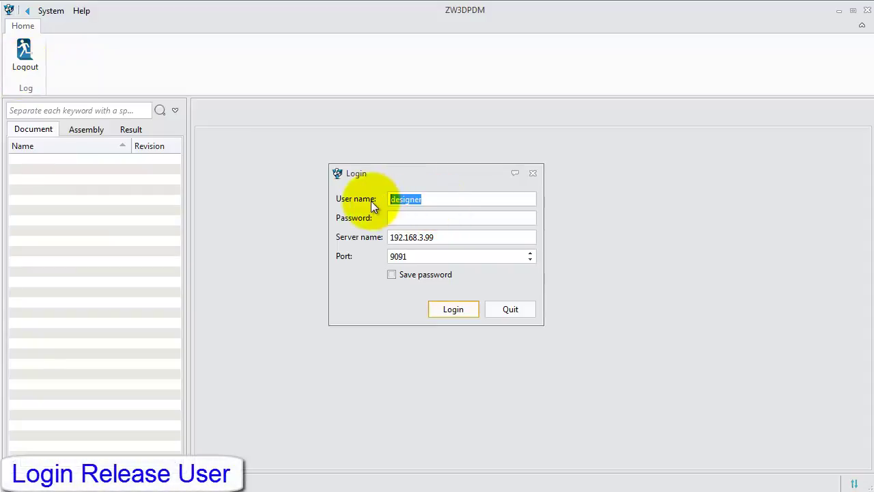
text(release123456)
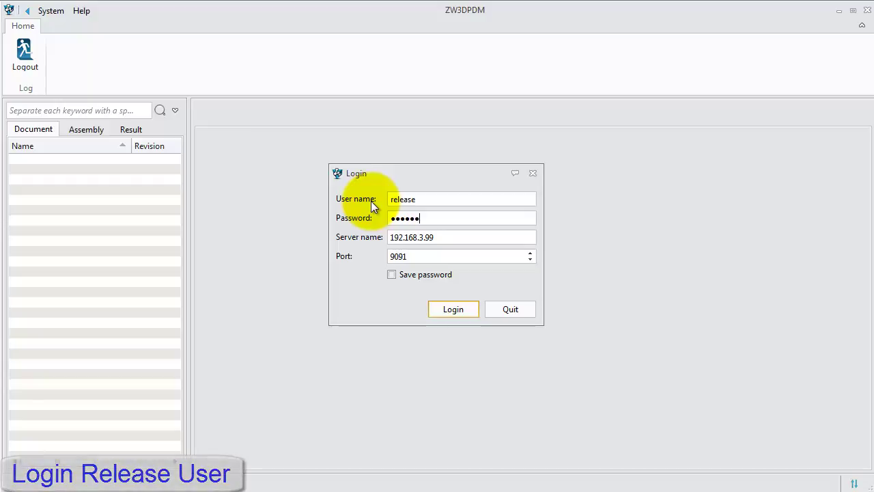
key(Return)
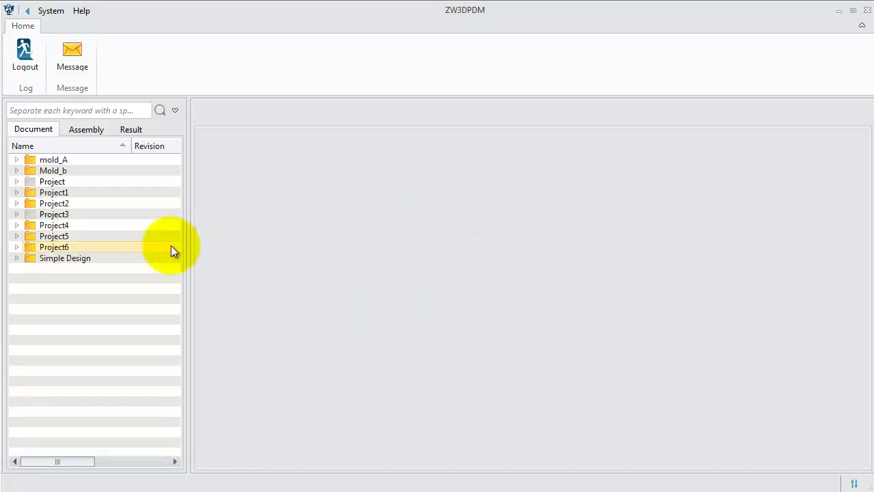
In Simple Design, widen the list to confirm excerise-base-PMI.Z3 shows Release status and expand it
click(16, 259)
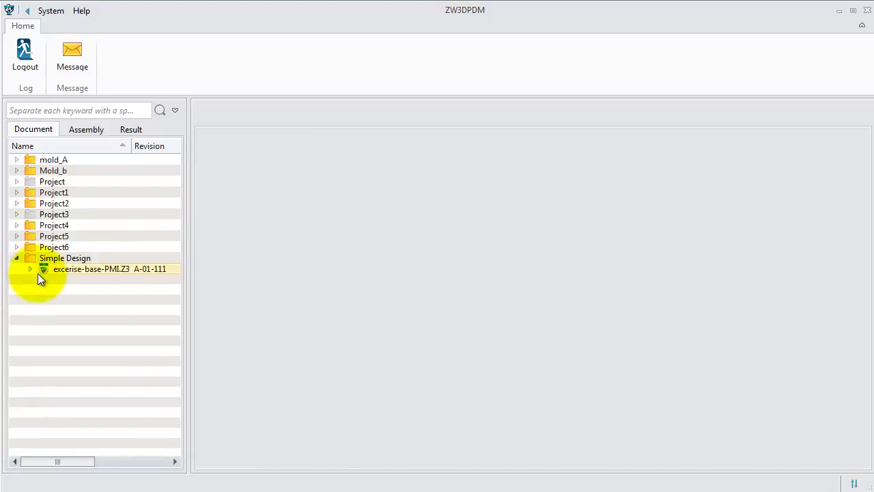
click(66, 271)
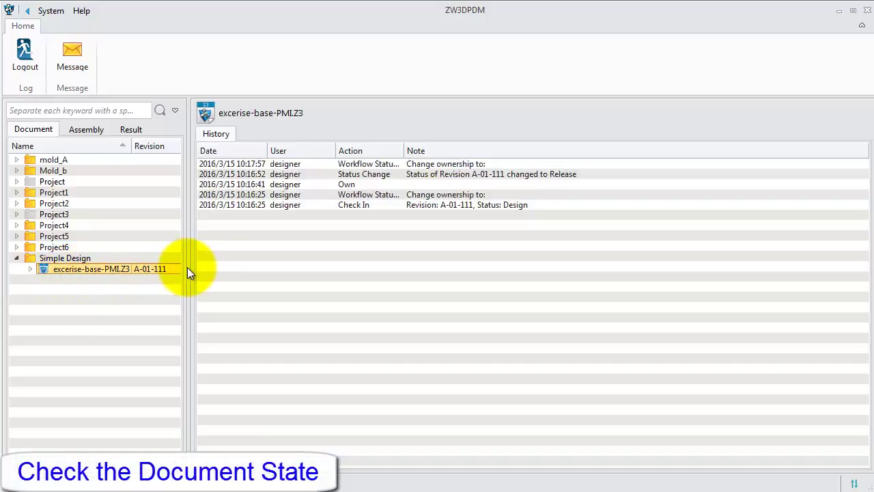
drag(188, 267, 381, 270)
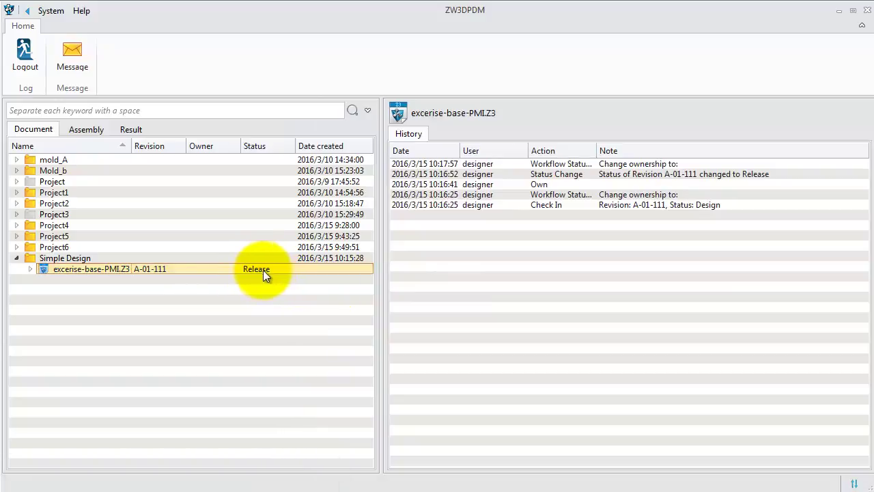
click(30, 269)
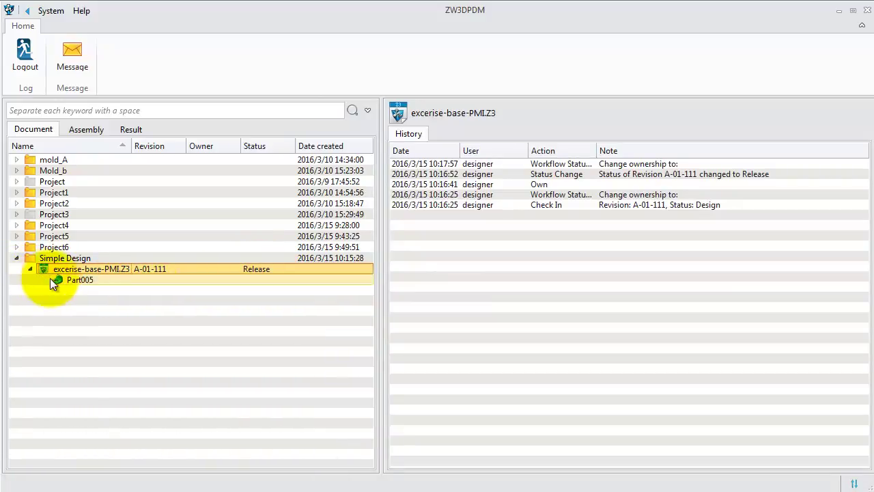
Display and rotate the dimensioned 3D preview of Part005
click(62, 280)
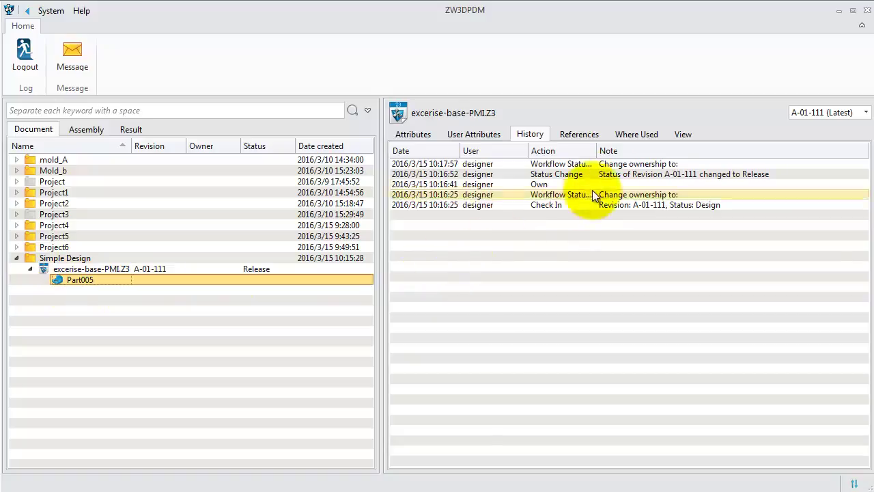
click(679, 135)
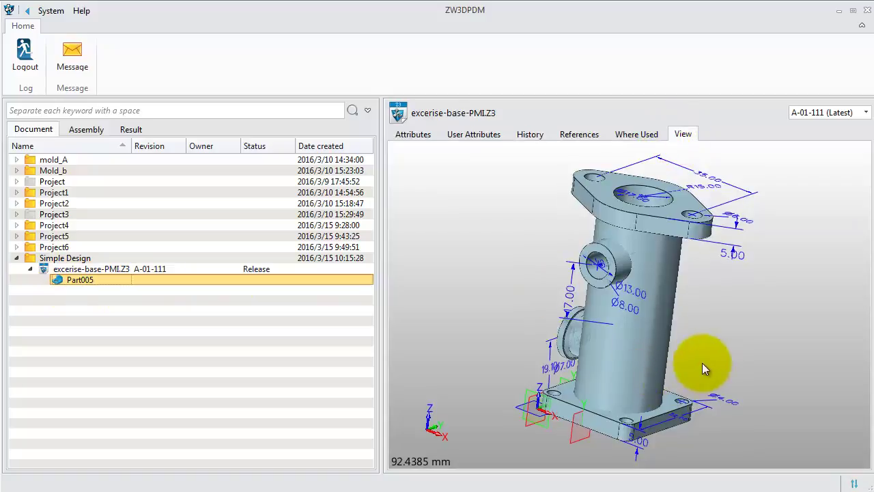
mouse_move(702, 367)
middle_down()
mouse_move(667, 369)
mouse_move(692, 360)
middle_up()
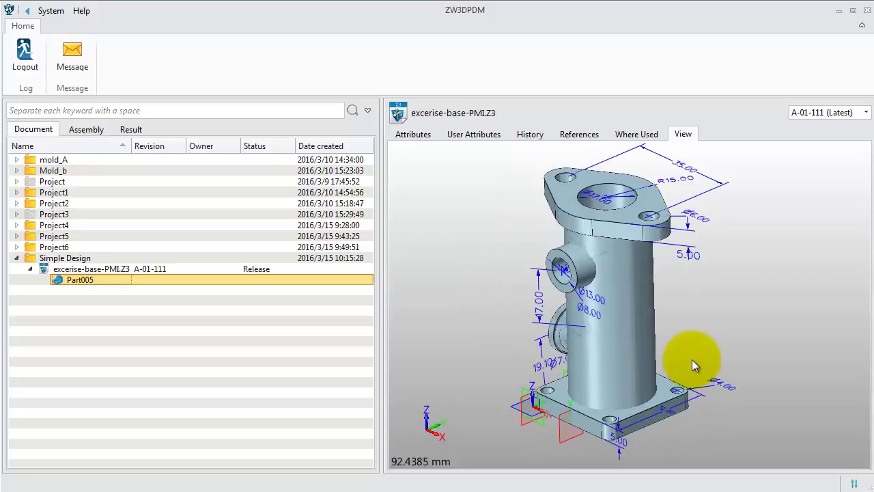